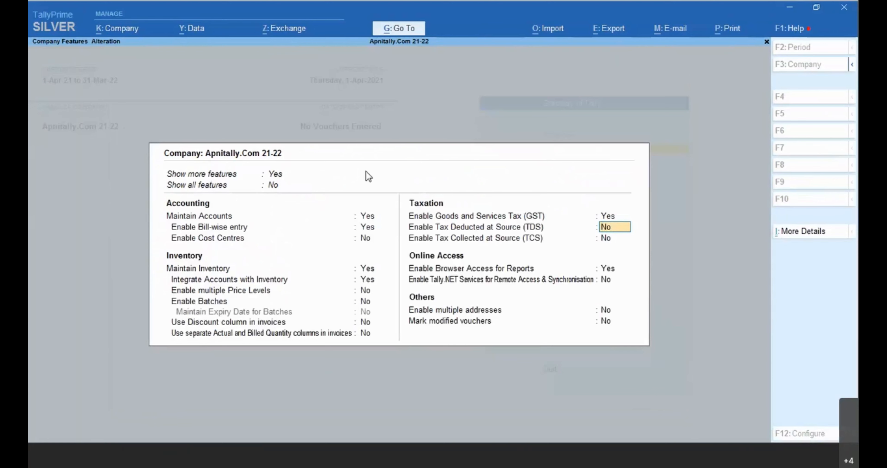
Save the company features and open the creation form for a new ledger
{"action": "key", "text": "ctrl"}
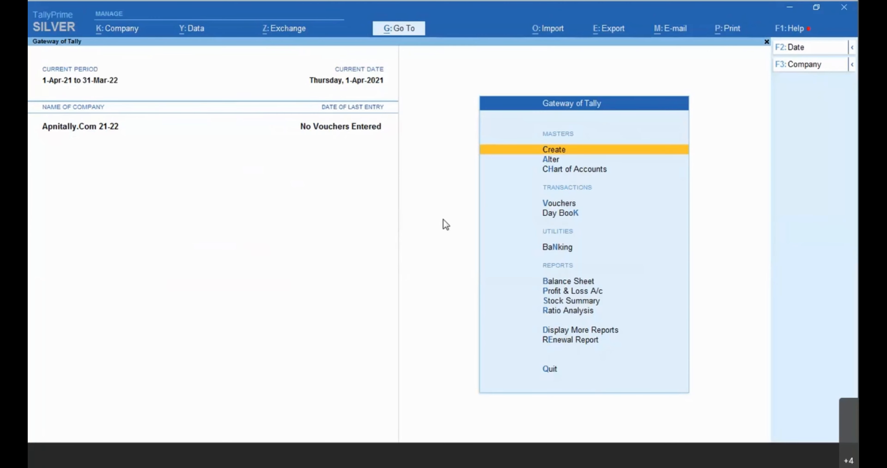
{"action": "key", "text": "Return"}
{"action": "key", "text": "Down"}
{"action": "key", "text": "Return"}
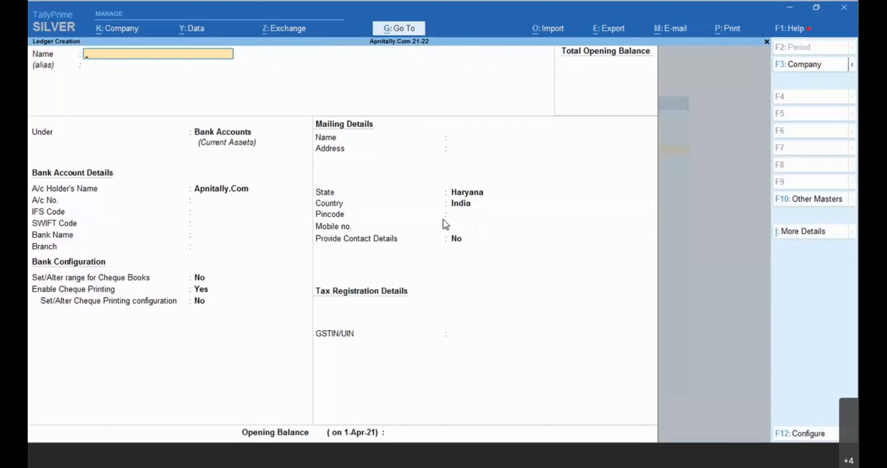
Name the new ledger Sales of Goods, group it under Sales Accounts, and set its ledger type to Not Applicable
{"action": "type", "text": "Sales of Goods"}
{"action": "key", "text": "Return"}
{"action": "key", "text": "Return"}
{"action": "type", "text": "Sale"}
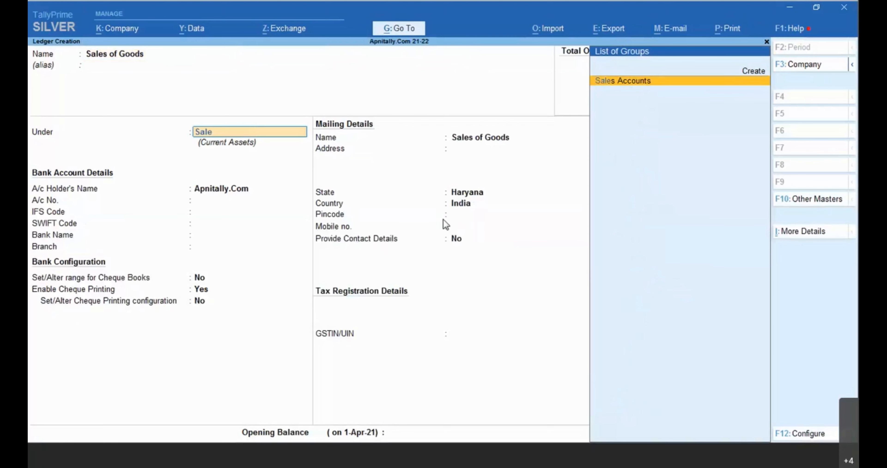
{"action": "key", "text": "Return"}
{"action": "key", "text": "Return"}
{"action": "key", "text": "Return"}
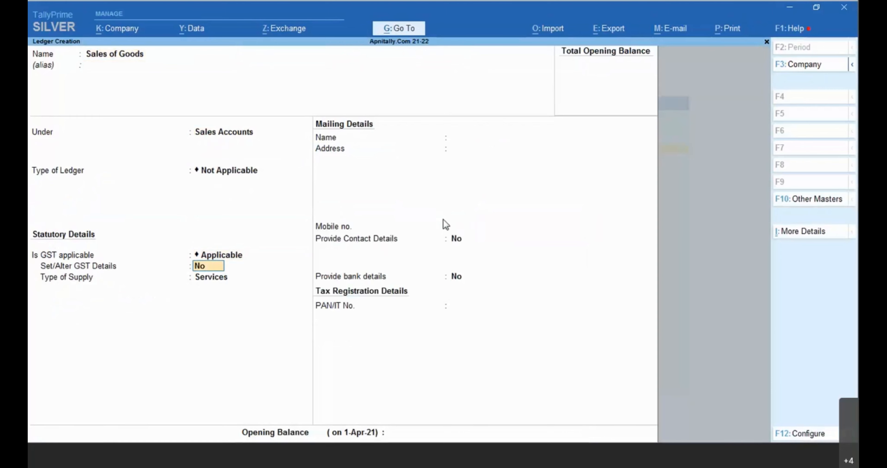
Keep GST applicable for the Sales of Goods ledger, set its type of supply to Goods, and save it
{"action": "key", "text": "BackSpace"}
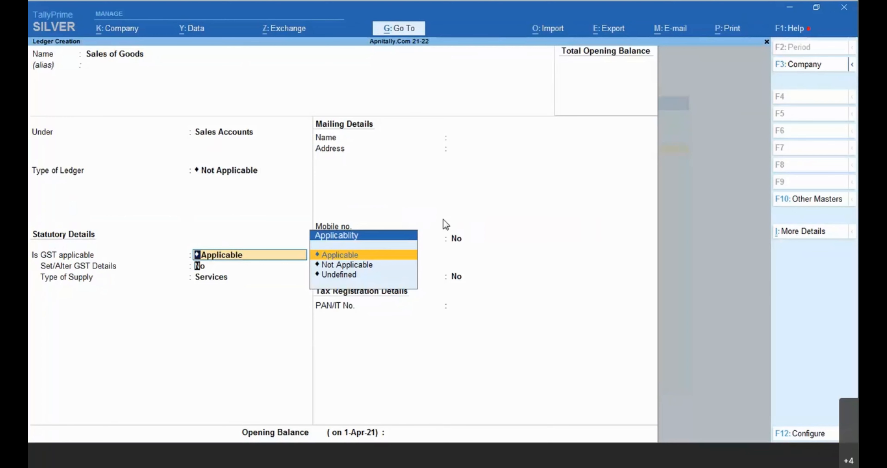
{"action": "key", "text": "Return"}
{"action": "key", "text": "Return"}
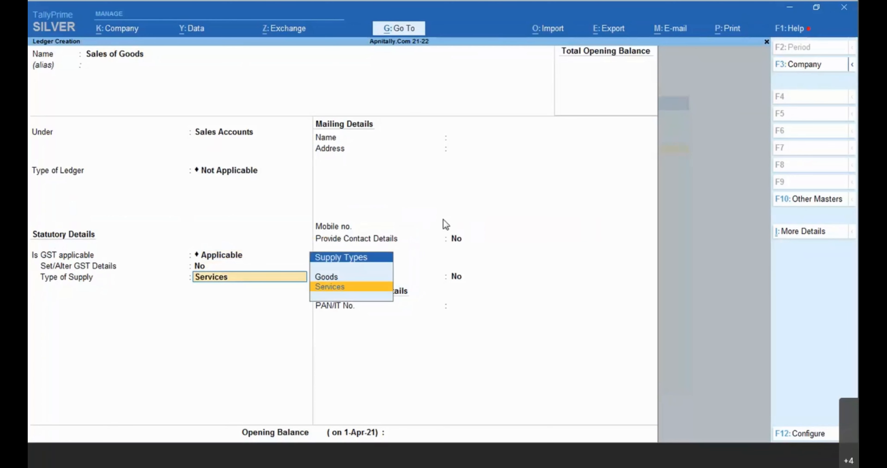
{"action": "key", "text": "Up"}
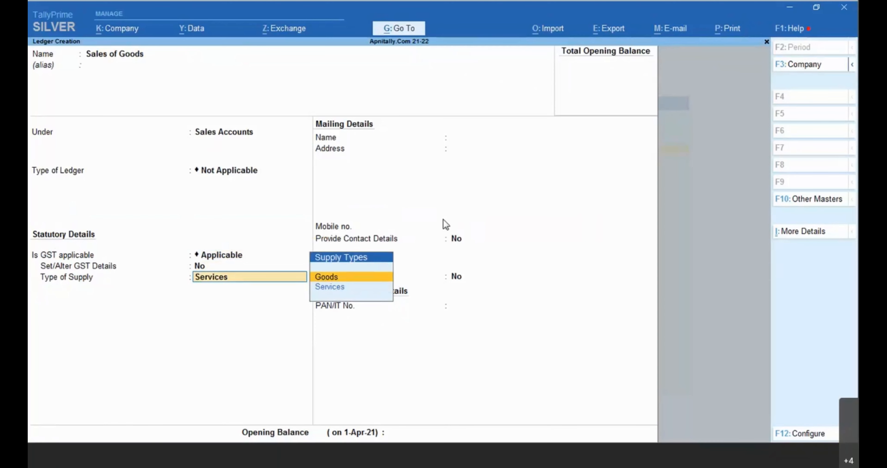
{"action": "key", "text": "Return"}
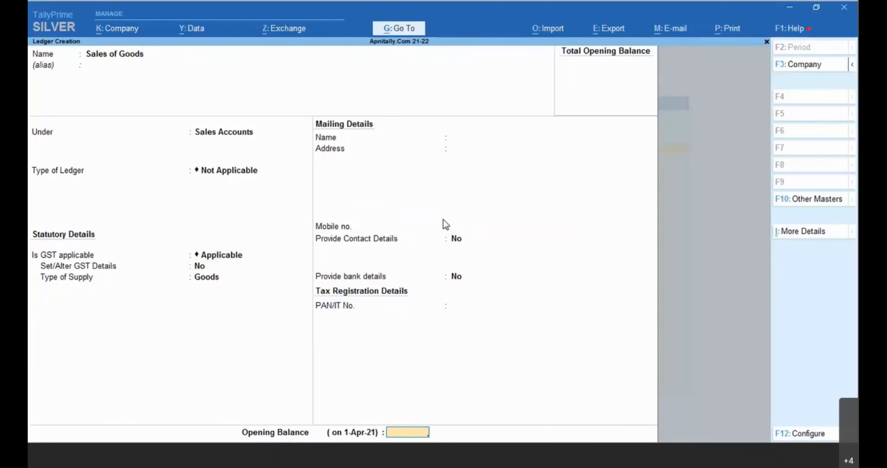
{"action": "key", "text": "Return"}
{"action": "key", "text": "Return"}
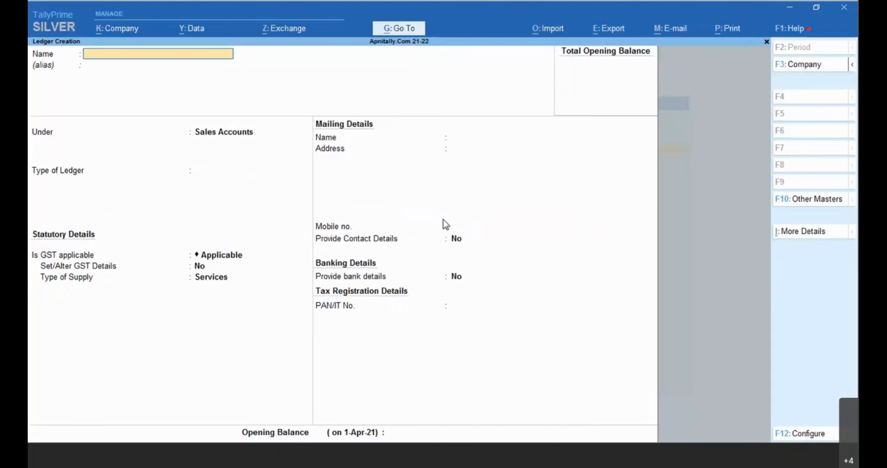
Name the next ledger Sales of Services under Sales Accounts, with the ledger type Not Applicable
{"action": "type", "text": "Sales of Services"}
{"action": "key", "text": "Return"}
{"action": "key", "text": "Return"}
{"action": "key", "text": "Return"}
{"action": "key", "text": "Return"}
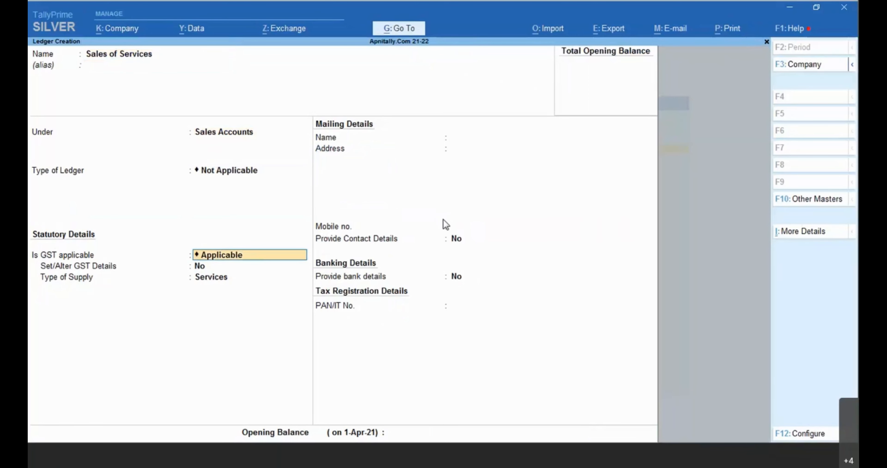
Keep GST applicable and Services as the type of supply for the Sales of Services ledger, and save it
{"action": "key", "text": "Return"}
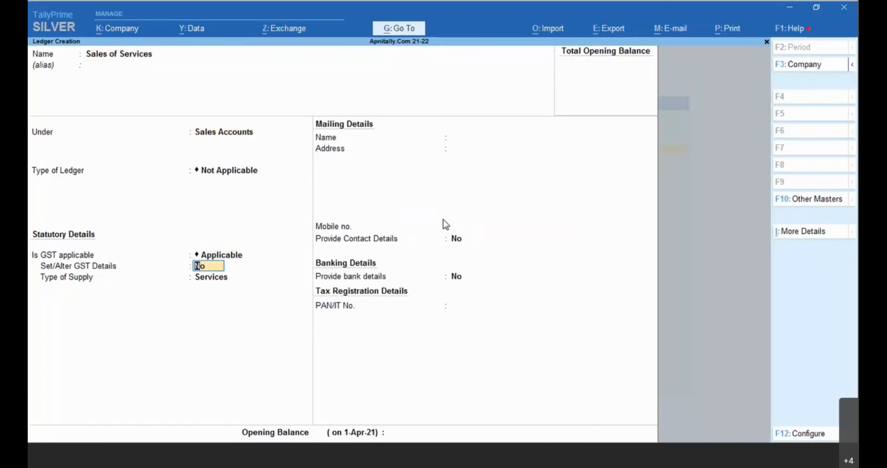
{"action": "key", "text": "Return"}
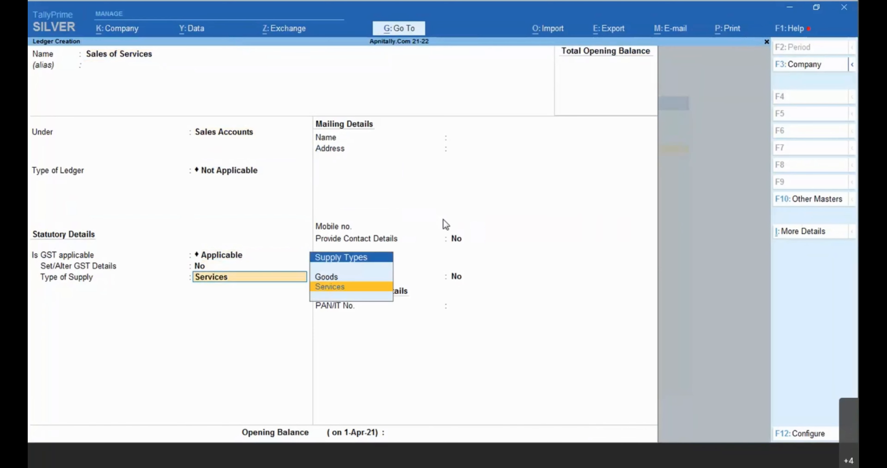
{"action": "key", "text": "Return"}
{"action": "key", "text": "Return"}
{"action": "key", "text": "Return"}
{"action": "key", "text": "Return"}
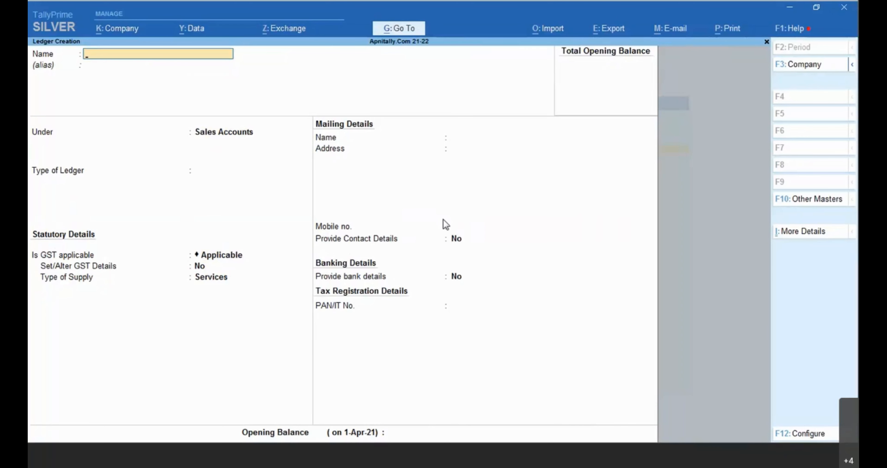
Name the next ledger State Tax (SGST) and group it under Duties & Taxes
{"action": "type", "text": "State Tax (SGST"}
{"action": "key", "text": "Return"}
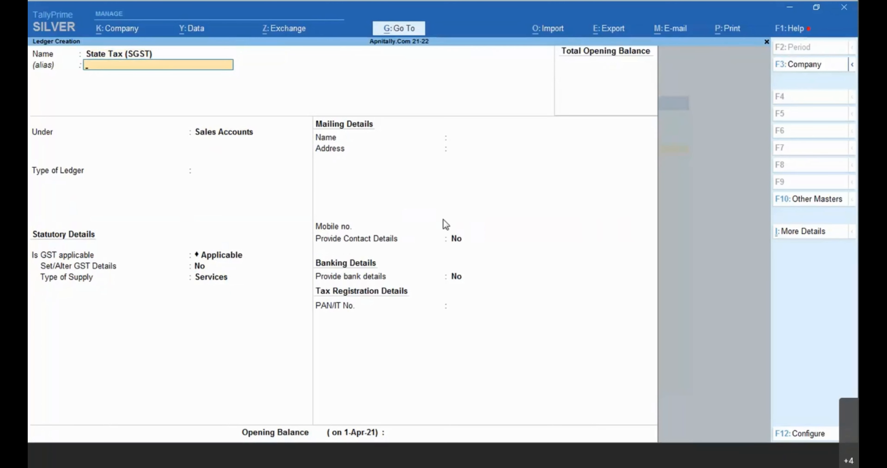
{"action": "key", "text": "Return"}
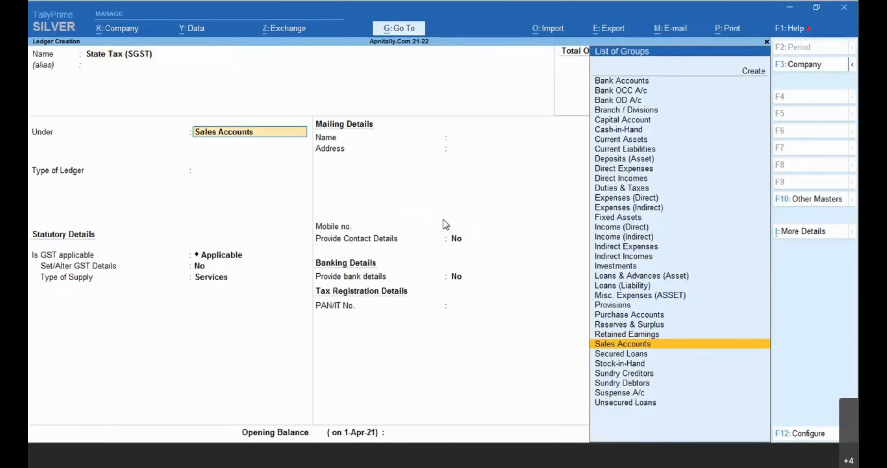
{"action": "type", "text": "Dutie"}
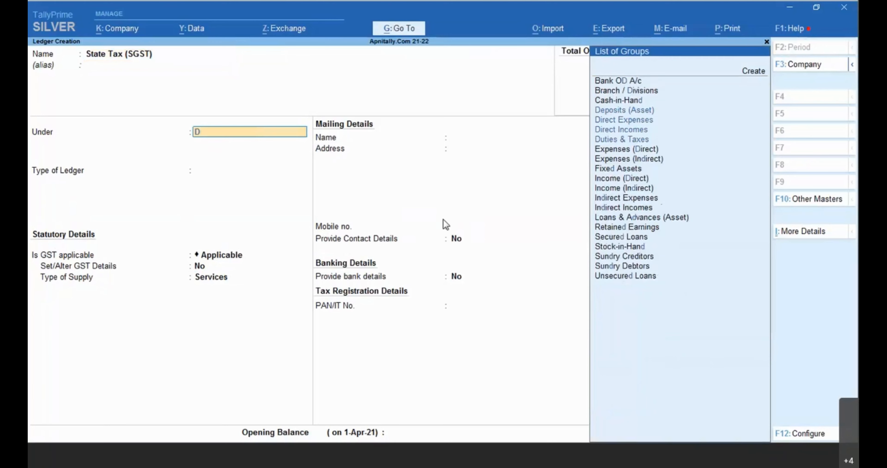
{"action": "key", "text": "Return"}
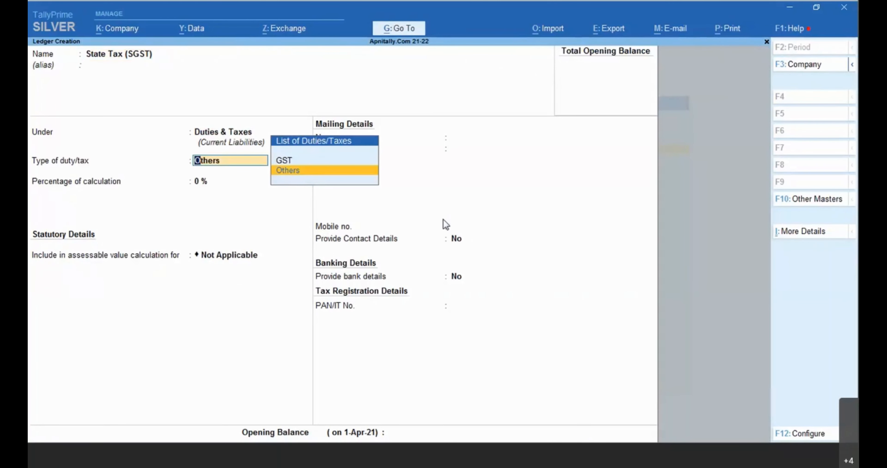
Set the State Tax (SGST) ledger's duty type to GST, tax type to State Tax and rounding to Not Applicable, and save it
{"action": "key", "text": "Up"}
{"action": "key", "text": "Return"}
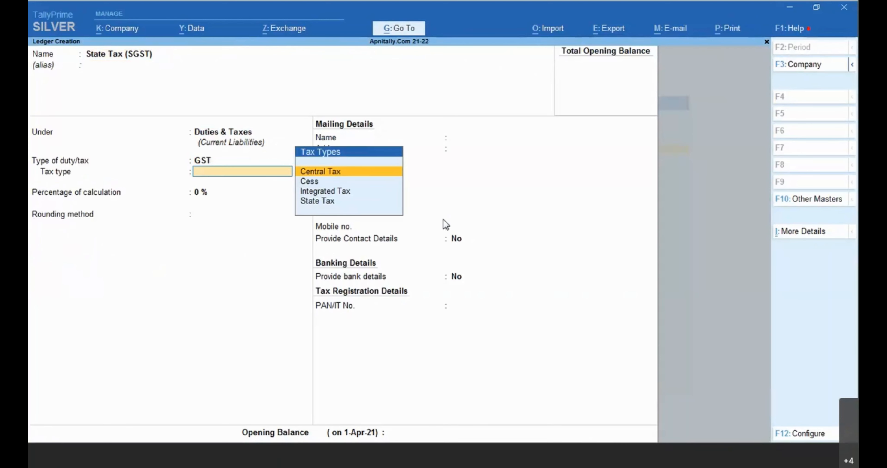
{"action": "key", "text": "Down"}
{"action": "key", "text": "Down"}
{"action": "key", "text": "Down"}
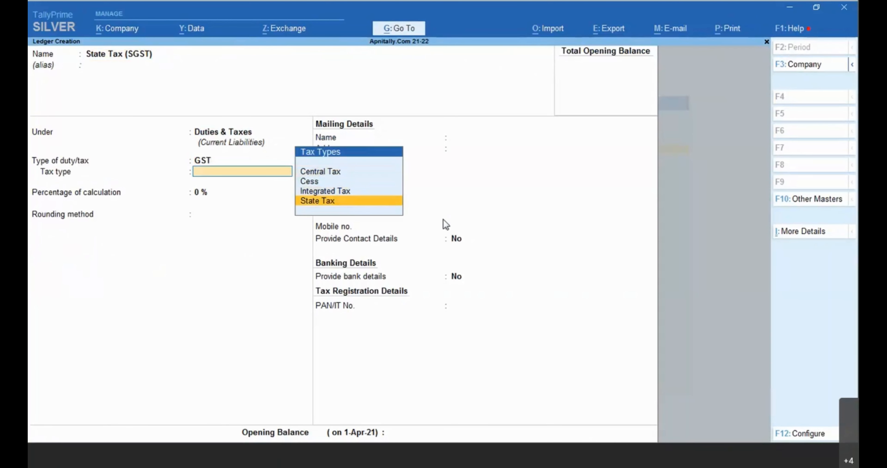
{"action": "key", "text": "Return"}
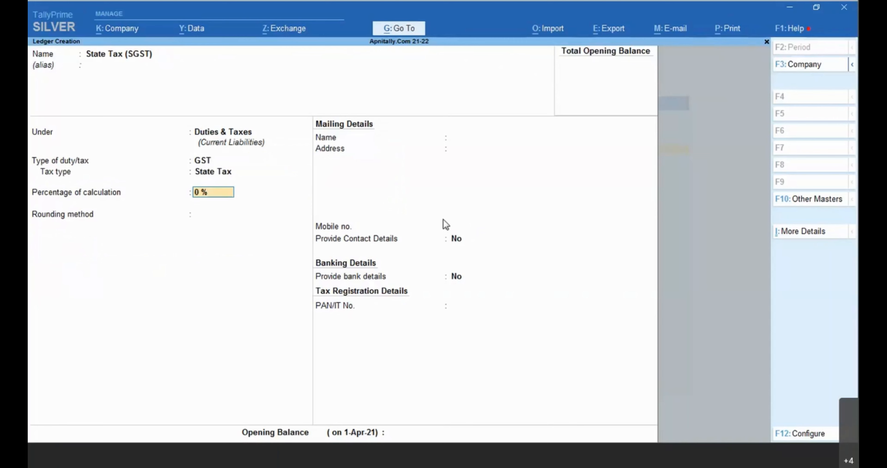
{"action": "key", "text": "Return"}
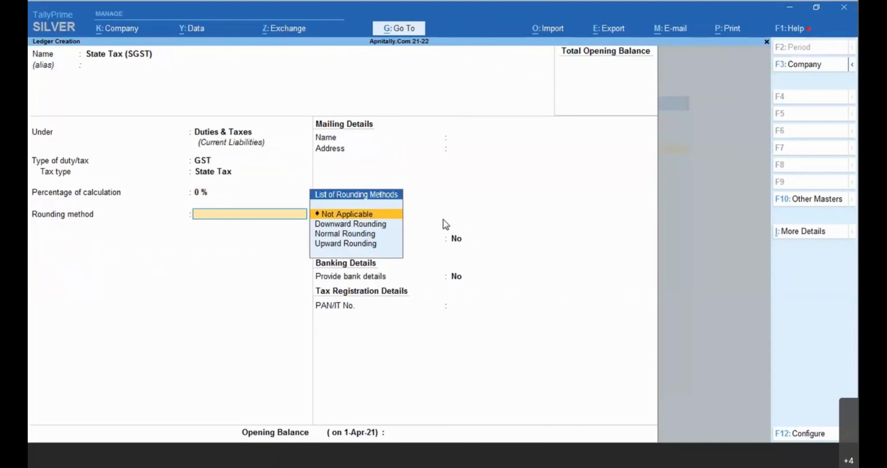
{"action": "key", "text": "Return"}
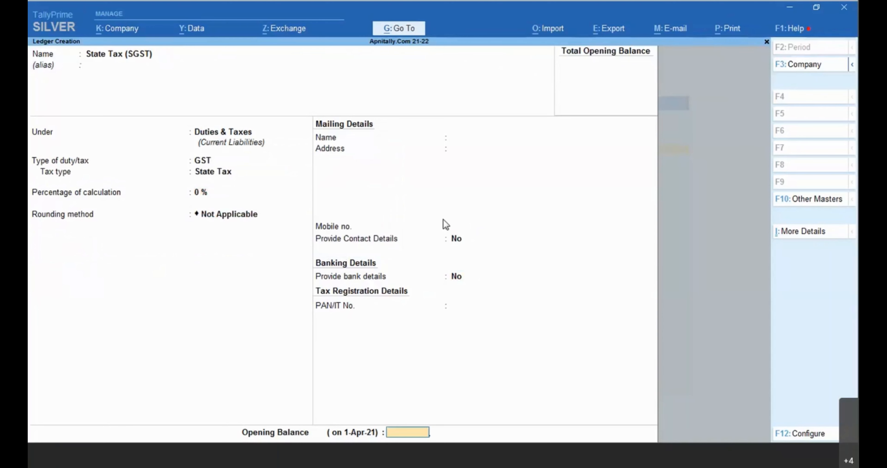
{"action": "key", "text": "Return"}
{"action": "key", "text": "Return"}
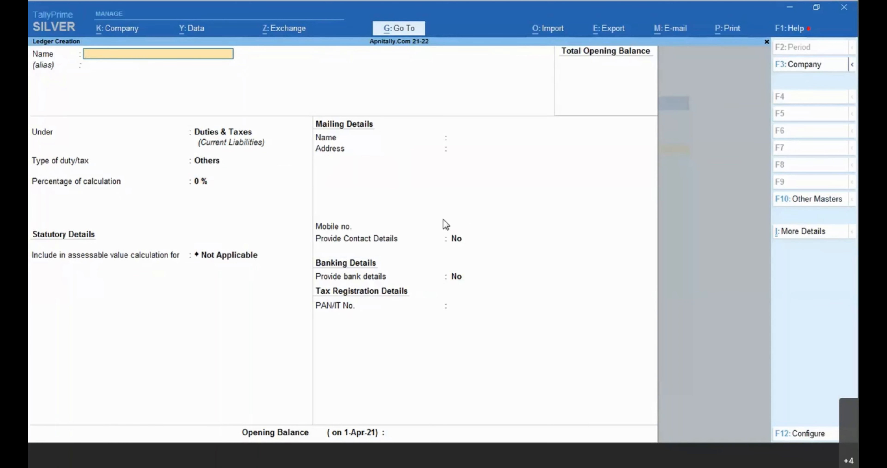
Enter Central Tax (CGST) as the name of the next ledger
{"action": "type", "text": "Central Tax (CGST)"}
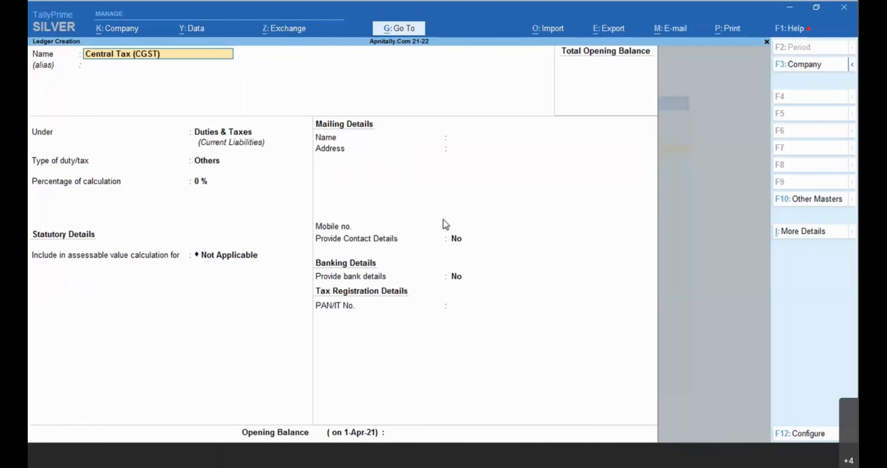
{"action": "key", "text": "Return"}
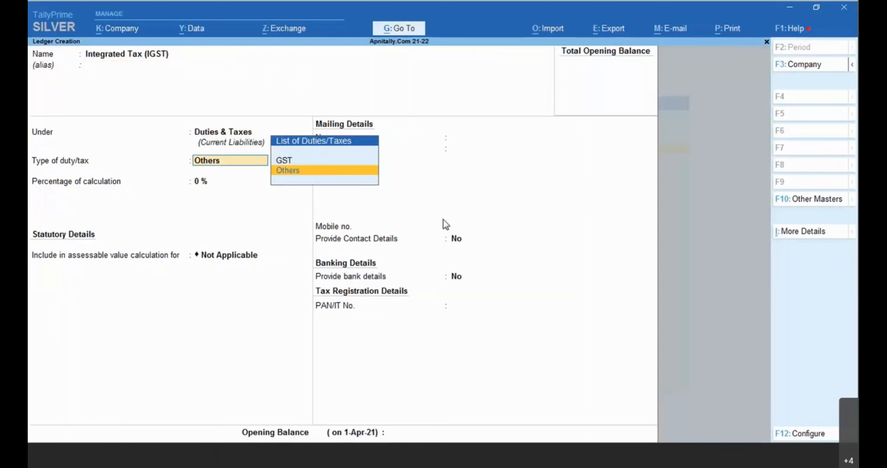
Set the Integrated Tax (IGST) ledger's duty type to GST, tax type to Integrated Tax and rounding to Not Applicable, and save it
{"action": "key", "text": "Up"}
{"action": "key", "text": "Return"}
{"action": "key", "text": "Down"}
{"action": "key", "text": "Down"}
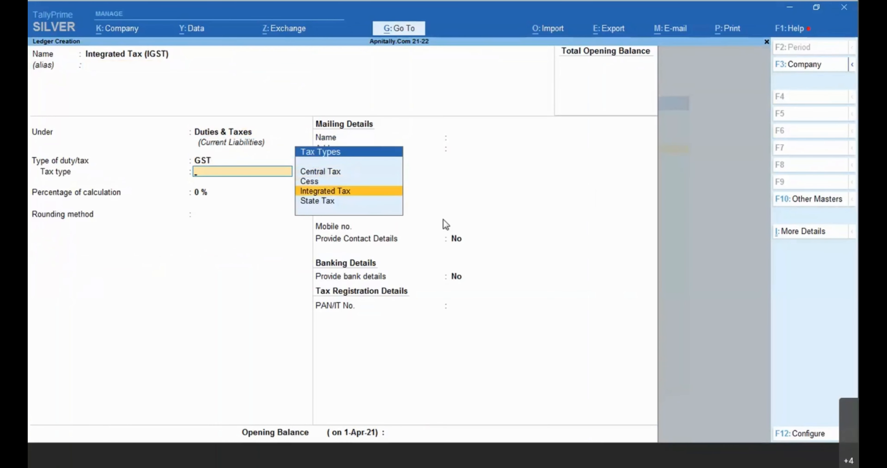
{"action": "key", "text": "Return"}
{"action": "key", "text": "Return"}
{"action": "key", "text": "Return"}
{"action": "key", "text": "Return"}
{"action": "key", "text": "Return"}
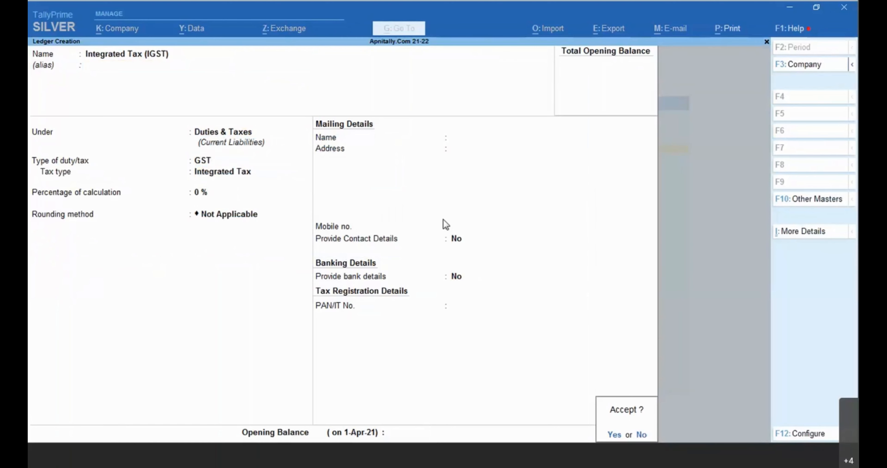
{"action": "key", "text": "Return"}
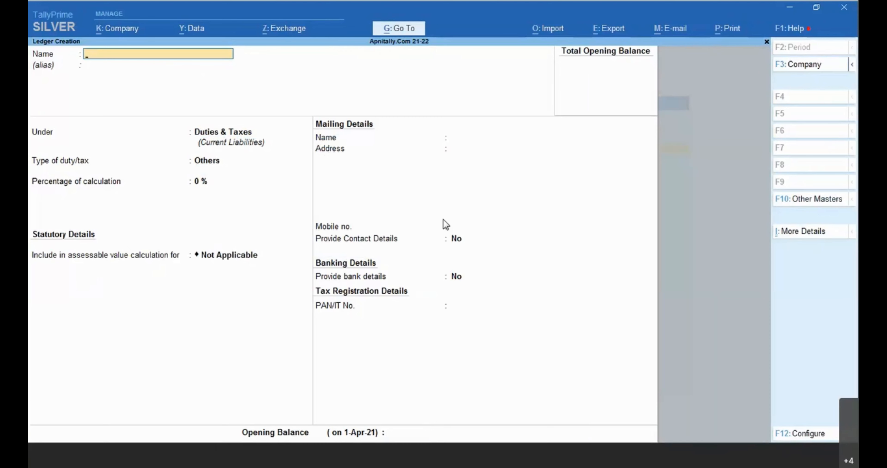
Name the next ledger Cess and keep it under Duties & Taxes
{"action": "type", "text": "Cess"}
{"action": "key", "text": "Return"}
{"action": "key", "text": "Return"}
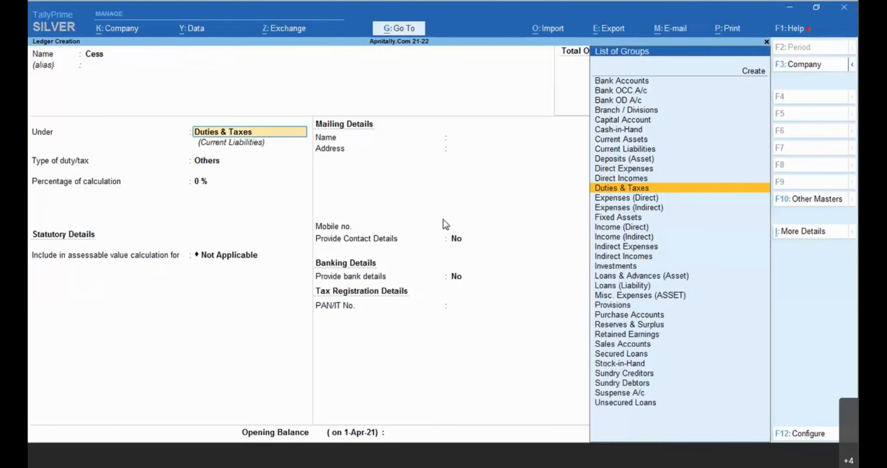
{"action": "key", "text": "Return"}
Set the Cess ledger's duty type to GST, tax type to Cess and valuation type to Any, and save it
{"action": "key", "text": "Up"}
{"action": "key", "text": "Return"}
{"action": "key", "text": "Down"}
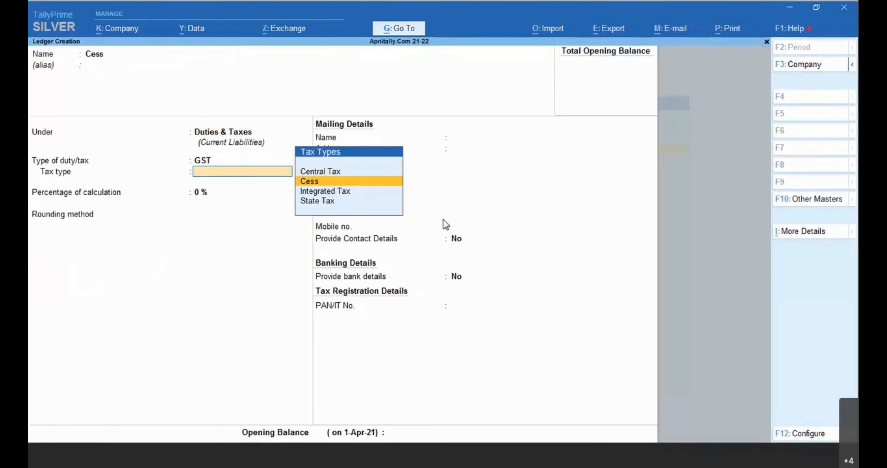
{"action": "key", "text": "Return"}
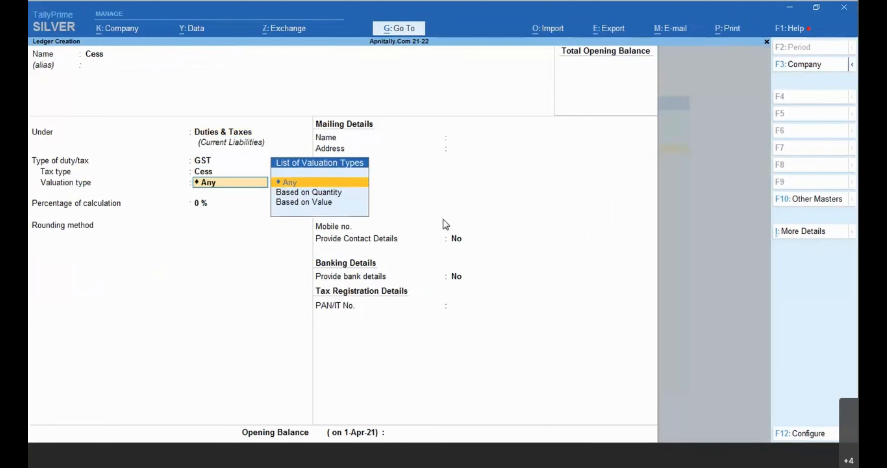
{"action": "key", "text": "Return"}
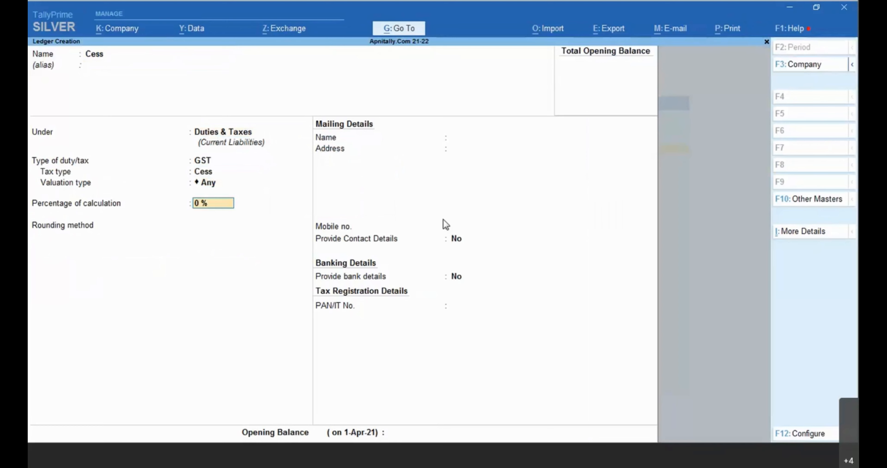
{"action": "key", "text": "Return"}
{"action": "key", "text": "Return"}
{"action": "key", "text": "Return"}
{"action": "key", "text": "y"}
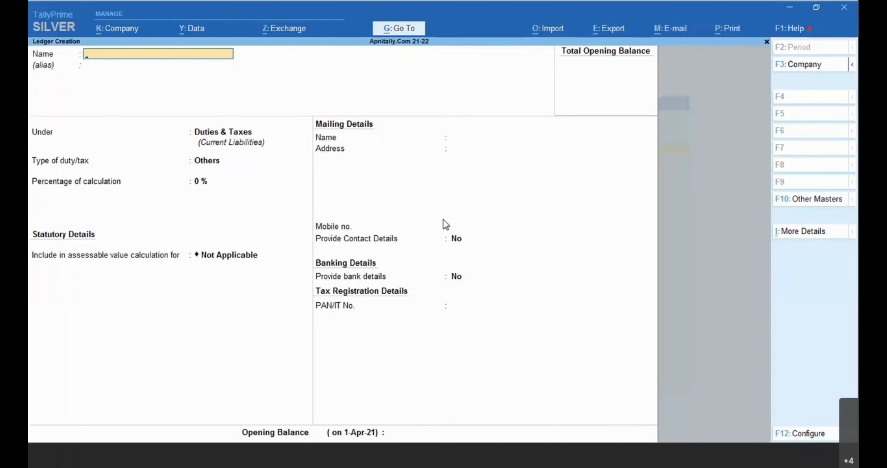
Name the next ledger Purchase of Goods and group it under Purchase Accounts
{"action": "type", "text": "Purchase of Goods"}
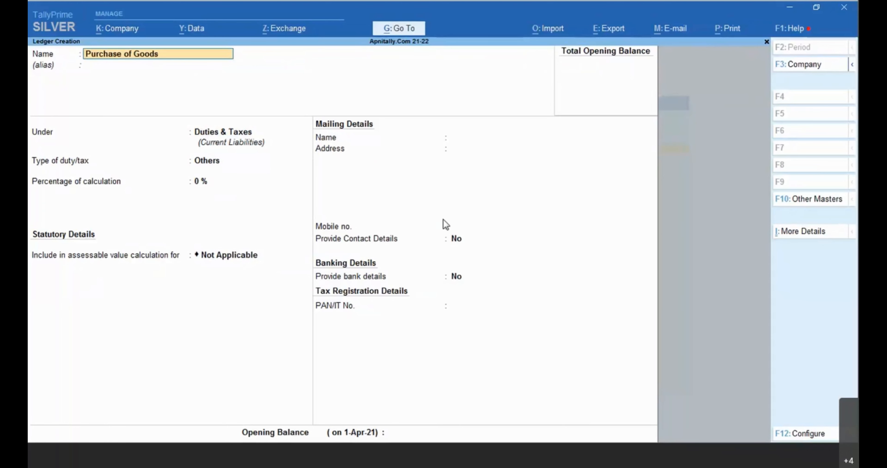
{"action": "key", "text": "Return"}
{"action": "type", "text": "Pur"}
{"action": "key", "text": "Return"}
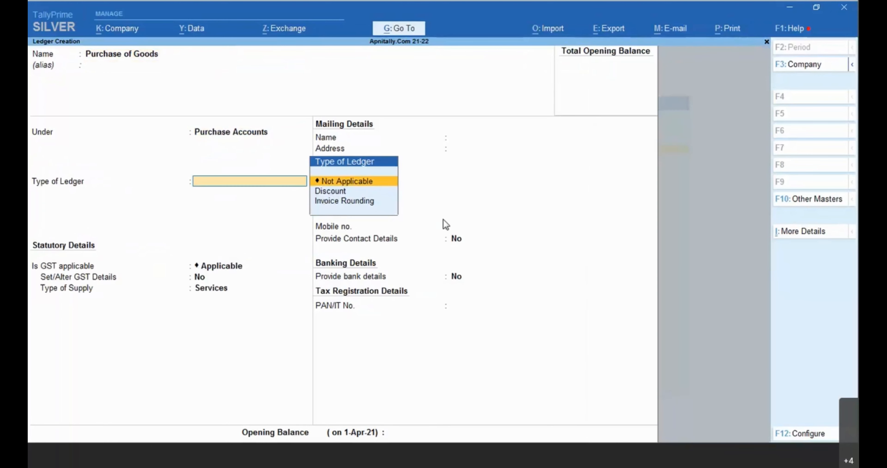
Set the Purchase of Goods ledger's type to Not Applicable, GST to Applicable and supply type to Goods, save it and leave ledger creation
{"action": "key", "text": "Return"}
{"action": "key", "text": "Return"}
{"action": "key", "text": "Return"}
{"action": "key", "text": "Up"}
{"action": "key", "text": "Return"}
{"action": "key", "text": "Return"}
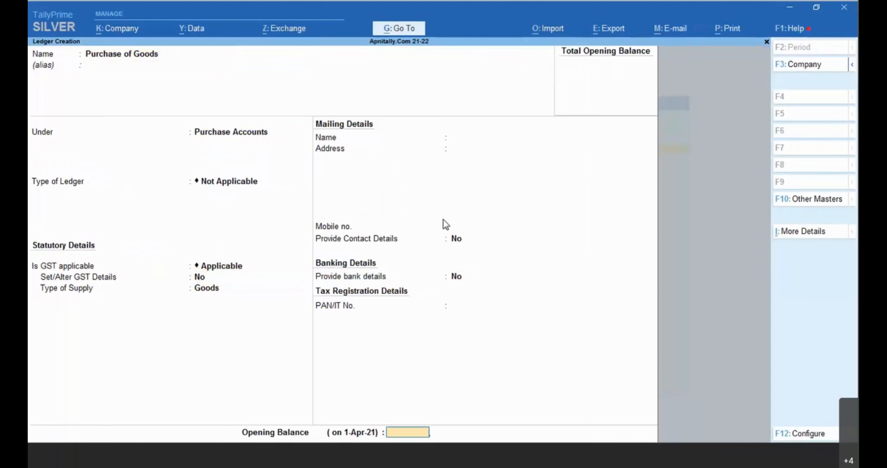
{"action": "key", "text": "Return"}
{"action": "key", "text": "Return"}
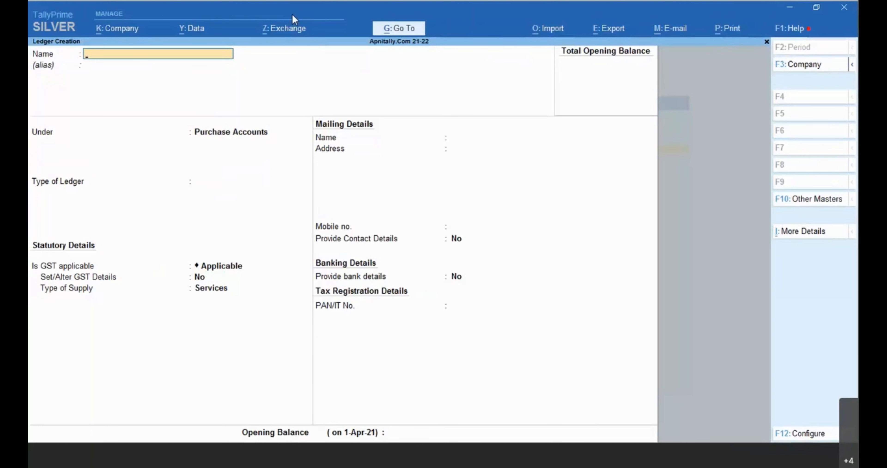
{"action": "key", "text": "Escape"}
{"action": "key", "text": "y"}
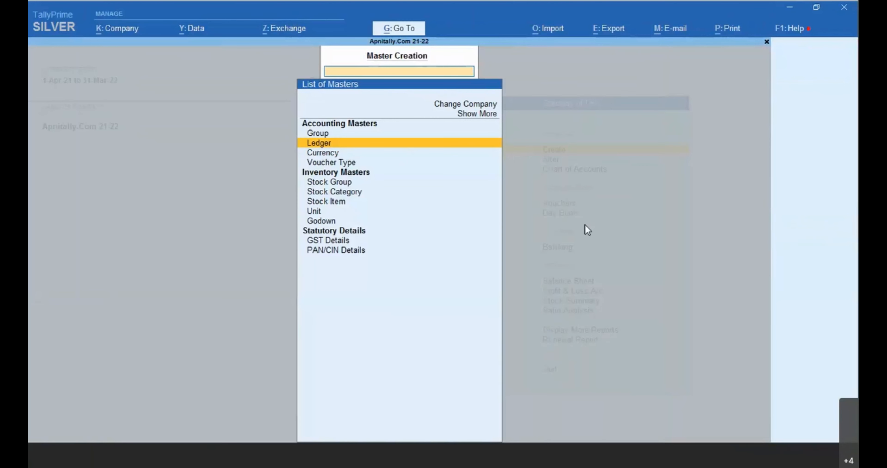
{"action": "key", "text": "Escape"}
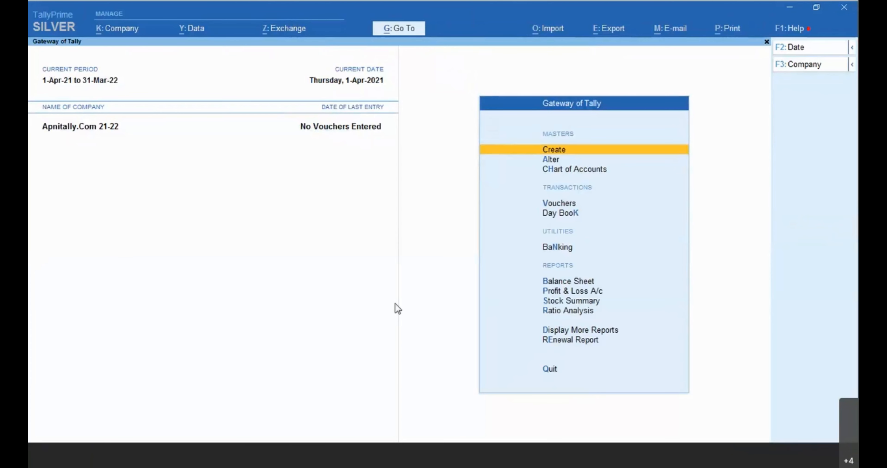
Review the company's GST details from the company features with GST enabled, and leave without saving
{"action": "key", "text": "F11"}
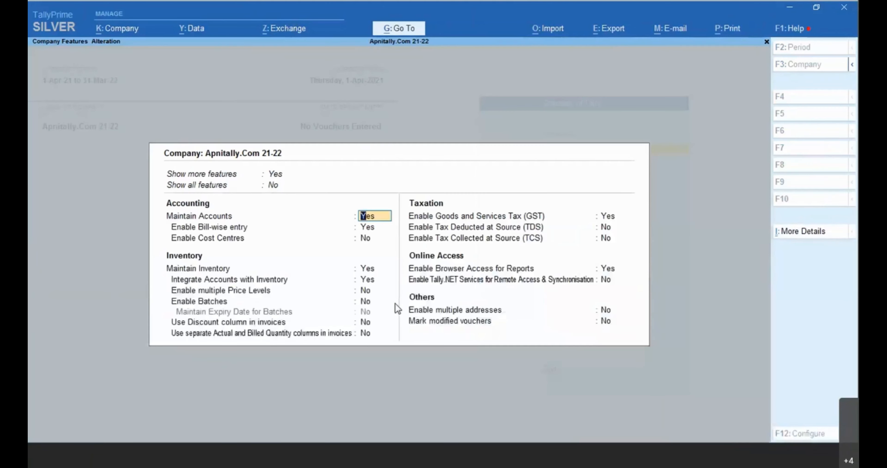
{"action": "left_click", "coordinate": [611, 217]}
{"action": "type", "text": "y"}
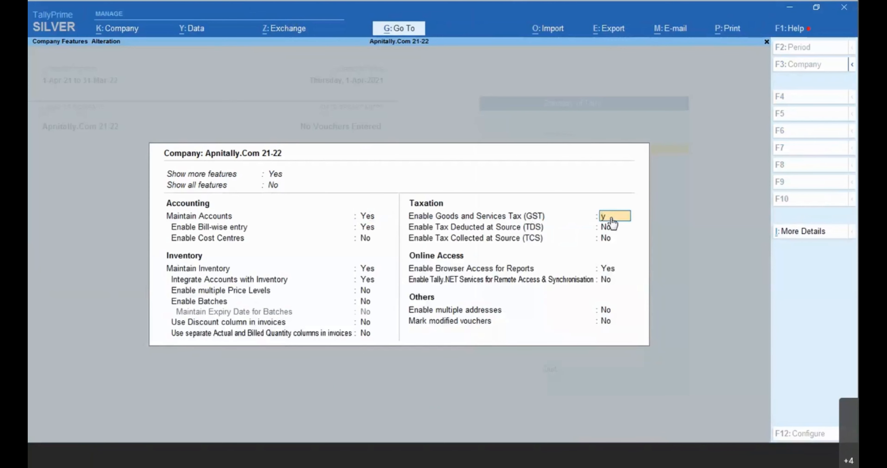
{"action": "key", "text": "Return"}
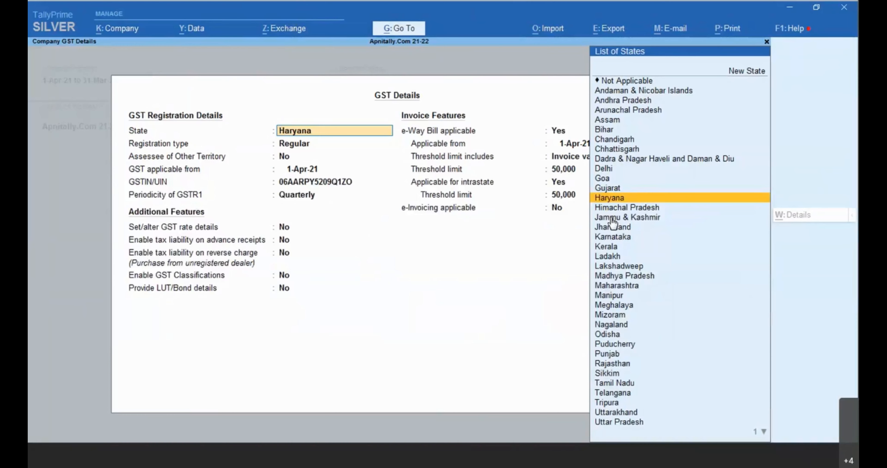
{"action": "key", "text": "BackSpace"}
{"action": "key", "text": "Escape"}
{"action": "key", "text": "y"}
{"action": "key", "text": "Escape"}
{"action": "key", "text": "y"}
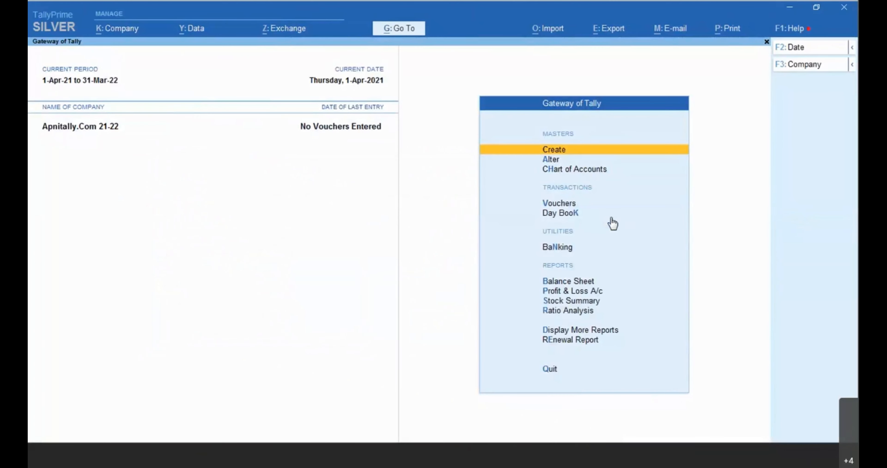
Open the Sales of Goods ledger for alteration, examine its group and GST settings, and close it without saving
{"action": "key", "text": "Down"}
{"action": "key", "text": "Return"}
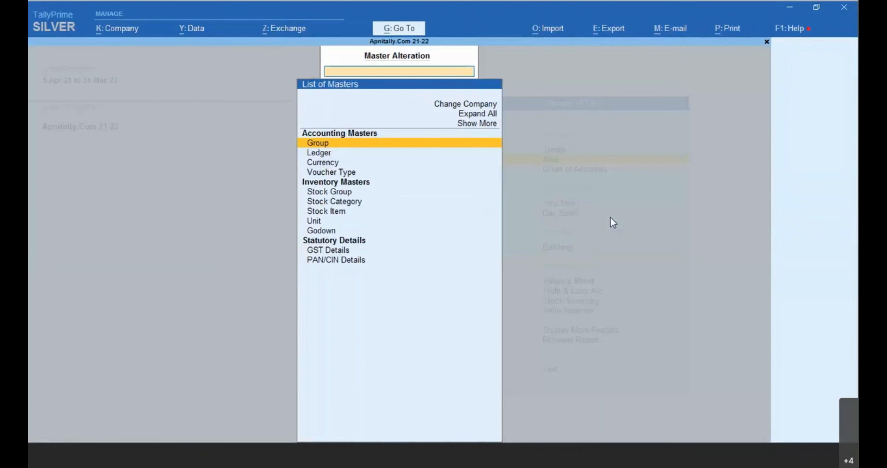
{"action": "key", "text": "Down"}
{"action": "key", "text": "Return"}
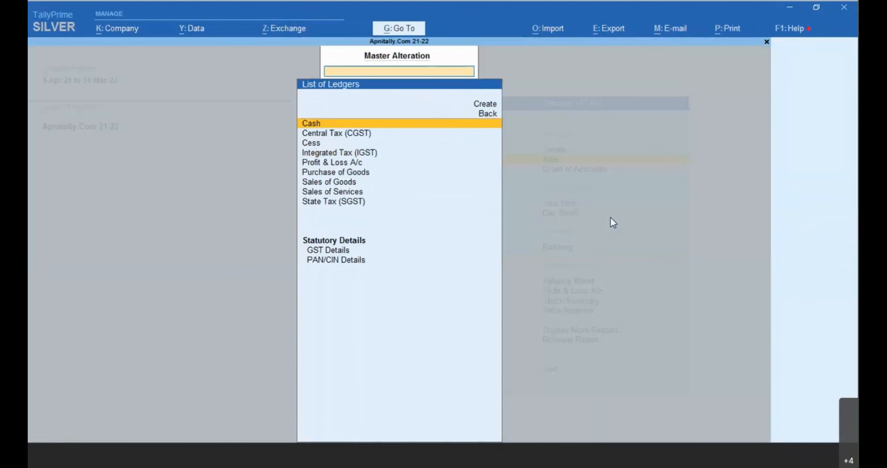
{"action": "key", "text": "Down"}
{"action": "key", "text": "Down"}
{"action": "key", "text": "Down"}
{"action": "key", "text": "Down"}
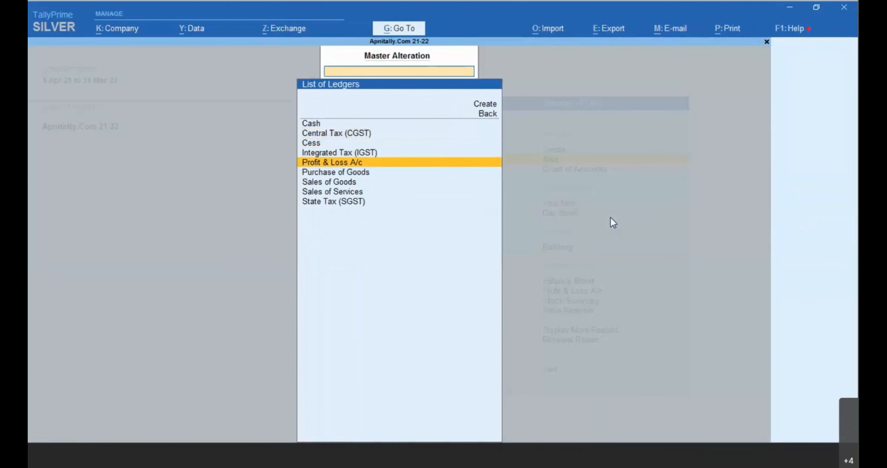
{"action": "key", "text": "Down"}
{"action": "key", "text": "Down"}
{"action": "key", "text": "Down"}
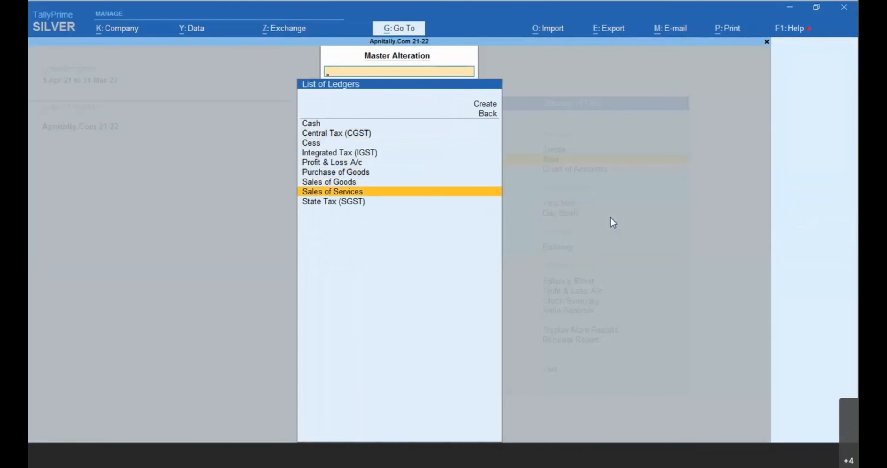
{"action": "key", "text": "Up"}
{"action": "key", "text": "Return"}
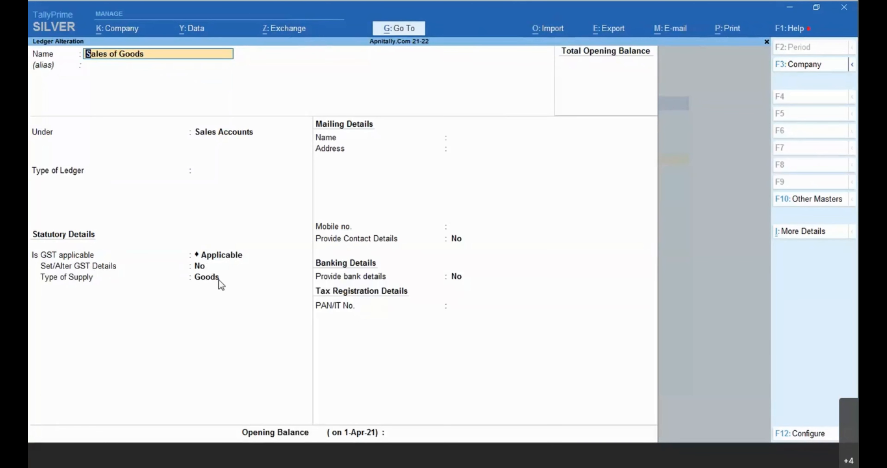
{"action": "key", "text": "BackSpace"}
{"action": "key", "text": "Escape"}
Open the Purchase of Goods ledger for alteration, examine its group and type of supply, and close it without saving
{"action": "key", "text": "Return"}
{"action": "key", "text": "Up"}
{"action": "key", "text": "Return"}
{"action": "key", "text": "BackSpace"}
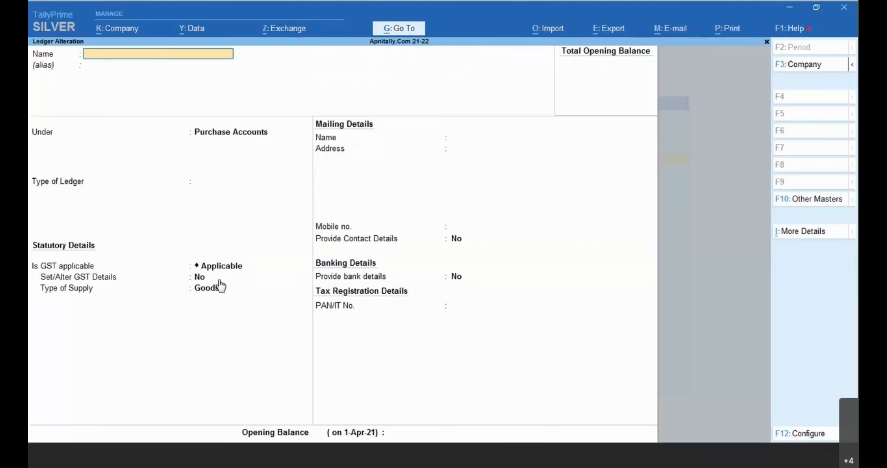
{"action": "key", "text": "Escape"}
Open the State Tax (SGST) ledger for alteration, examine its duty and tax type, and close it without saving
{"action": "key", "text": "Return"}
{"action": "key", "text": "Up"}
{"action": "key", "text": "Up"}
{"action": "key", "text": "Up"}
{"action": "key", "text": "Up"}
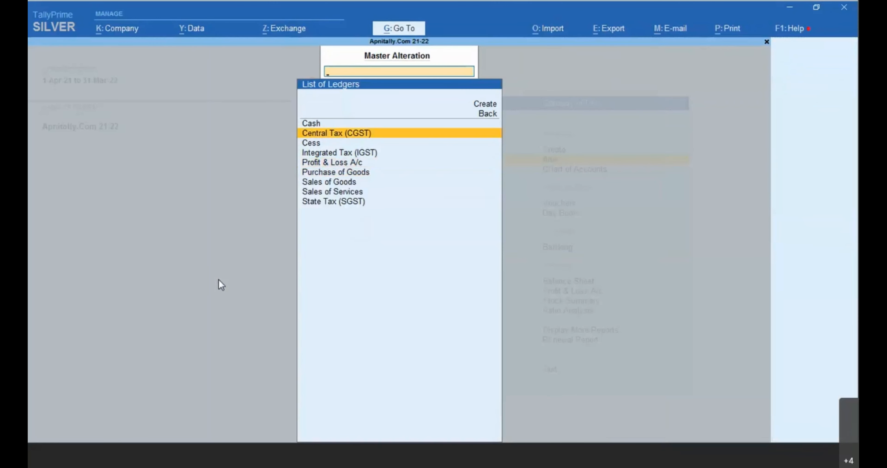
{"action": "key", "text": "Down"}
{"action": "key", "text": "Down"}
{"action": "key", "text": "Down"}
{"action": "key", "text": "Down"}
{"action": "key", "text": "Down"}
{"action": "key", "text": "Down"}
{"action": "key", "text": "Down"}
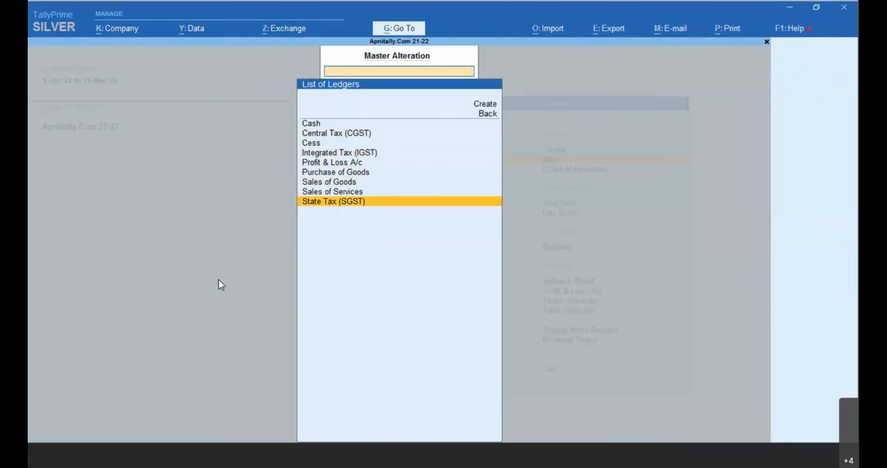
{"action": "key", "text": "Return"}
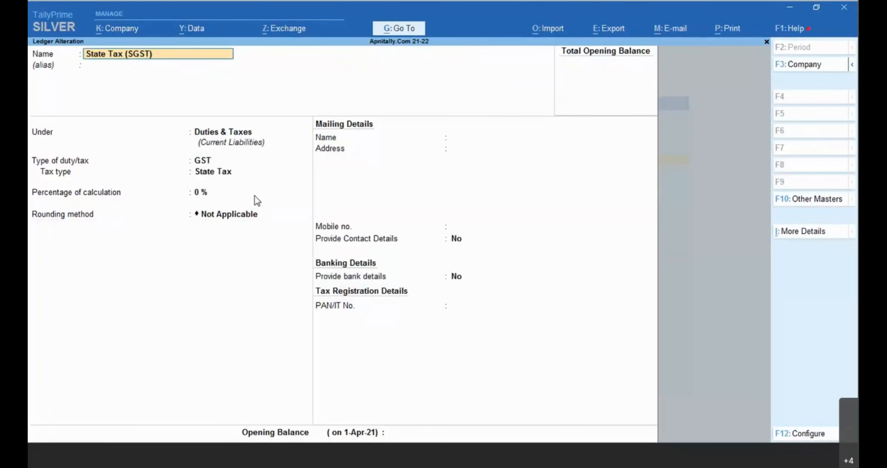
{"action": "key", "text": "BackSpace"}
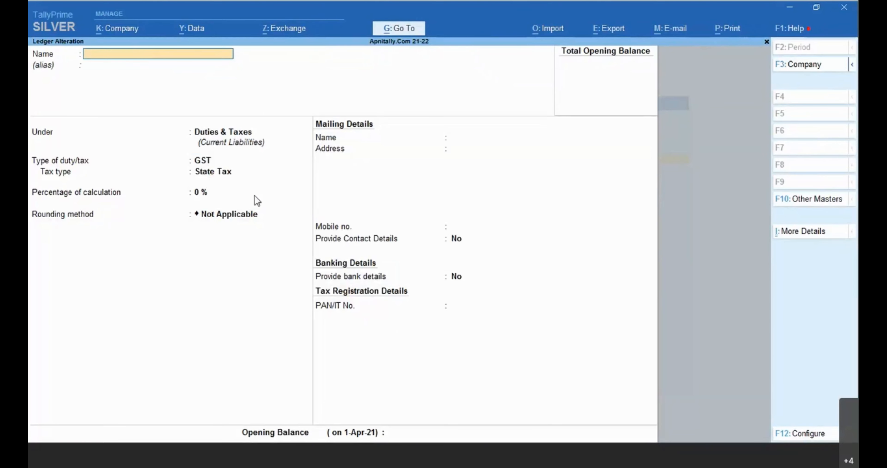
{"action": "key", "text": "Escape"}
Open the Central Tax (CGST) ledger for alteration, examine its duty and tax type, and close it without saving
{"action": "key", "text": "Up"}
{"action": "key", "text": "Up"}
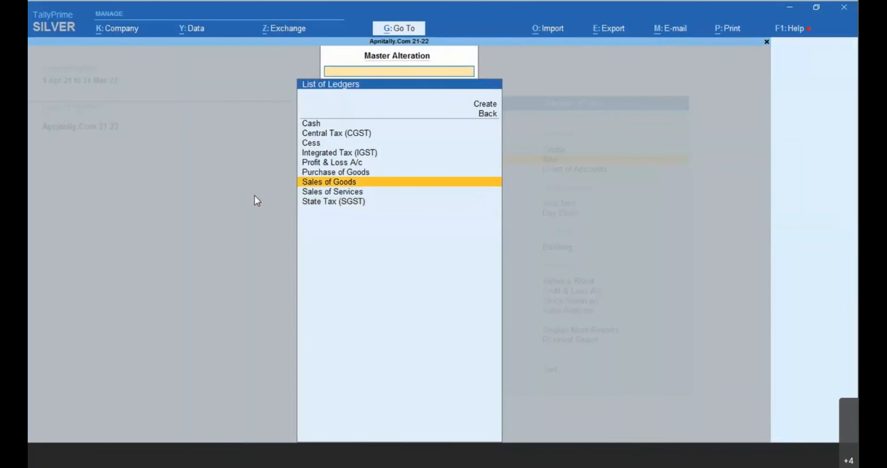
{"action": "key", "text": "Up"}
{"action": "key", "text": "Up"}
{"action": "key", "text": "Up"}
{"action": "key", "text": "Up"}
{"action": "key", "text": "Up"}
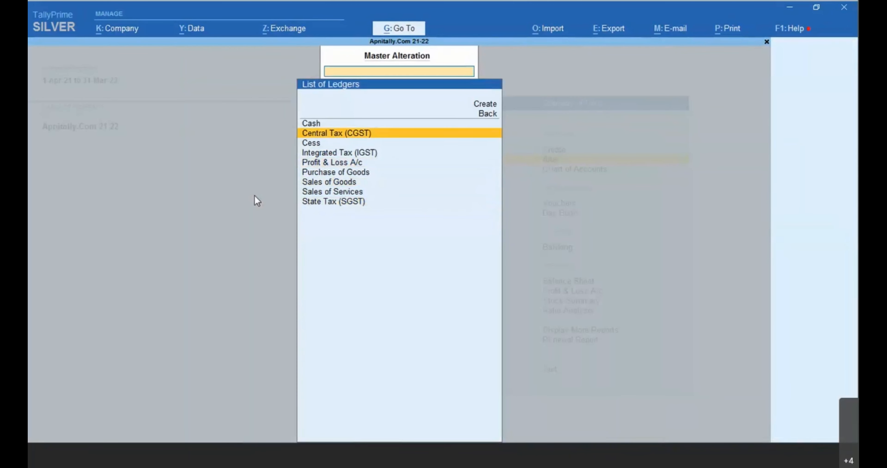
{"action": "key", "text": "Return"}
{"action": "key", "text": "Delete"}
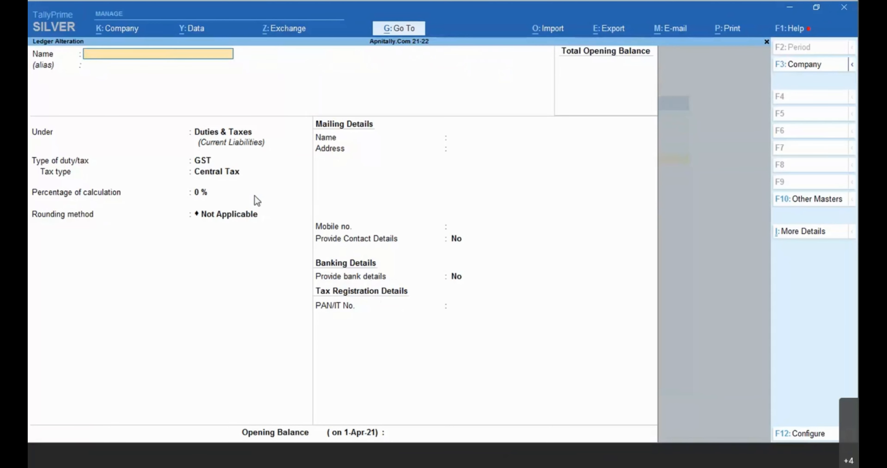
{"action": "key", "text": "Escape"}
Examine the Integrated Tax (IGST) ledger's tax settings in alteration mode and go on to the Sales of Goods ledger
{"action": "key", "text": "Down"}
{"action": "key", "text": "Down"}
{"action": "key", "text": "Return"}
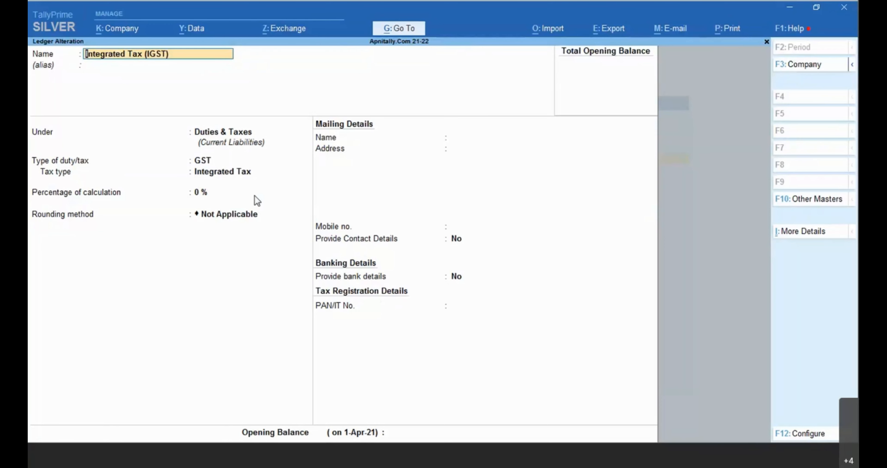
{"action": "key", "text": "Page_Down"}
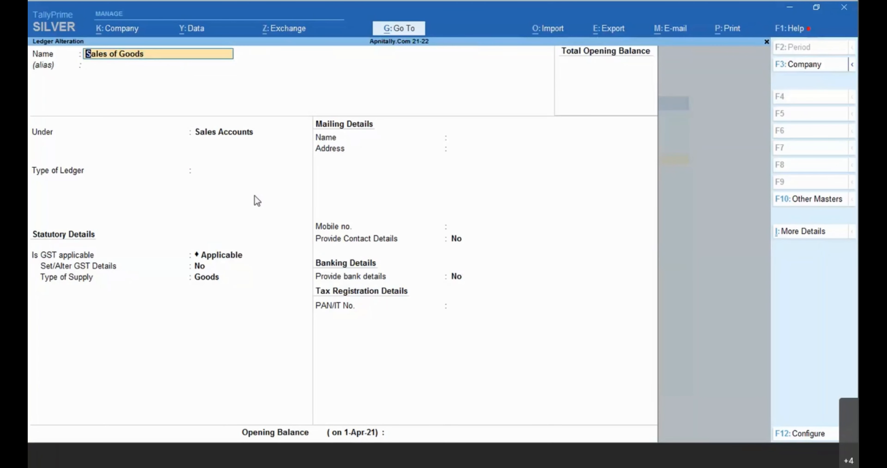